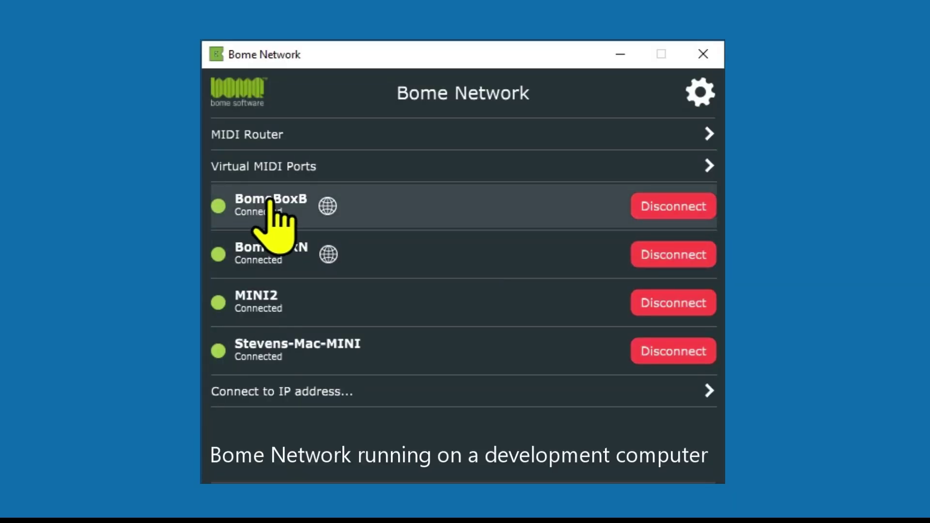
# - Select BomeBoxB and enable its nanoKONTROL2 and SQ5 ports for Remote Direct MIDI
pyautogui.click(261, 203)
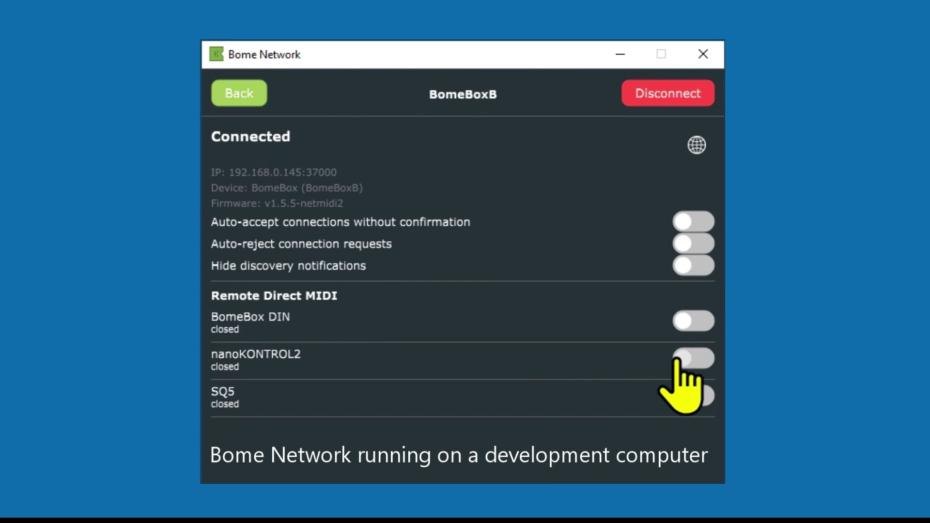
pyautogui.click(678, 359)
pyautogui.click(680, 395)
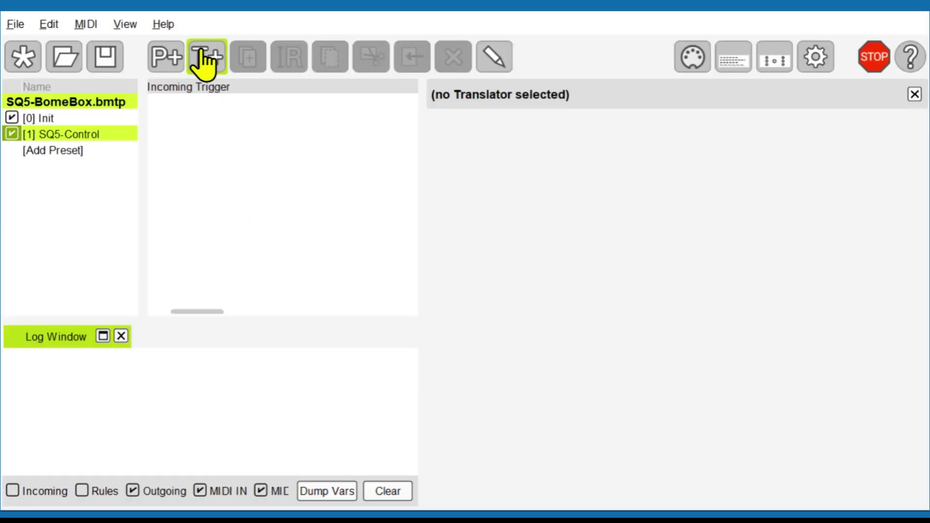
# - Add translator 'Fader 1 LR' triggered by captured Control Change ch. 1 CC#0, any value stored in qq
pyautogui.click(212, 56)
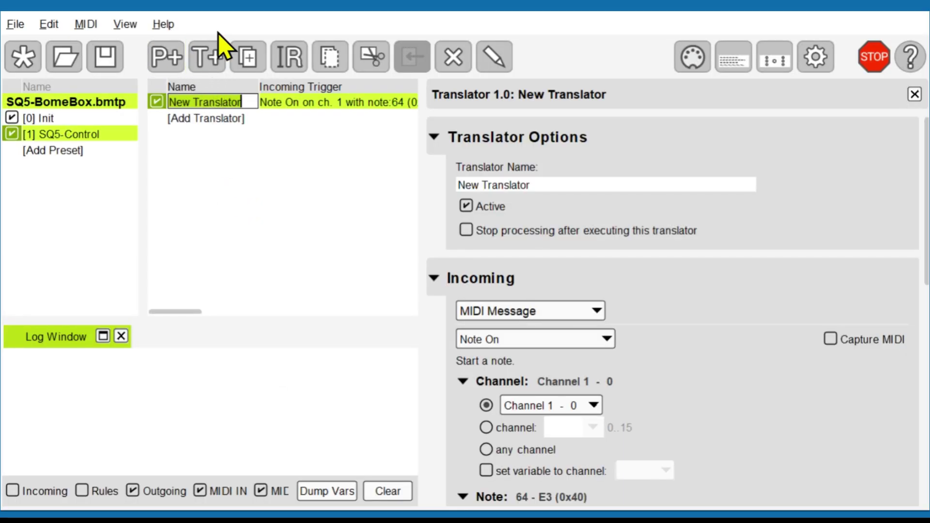
pyautogui.write('Fader 1 LR')
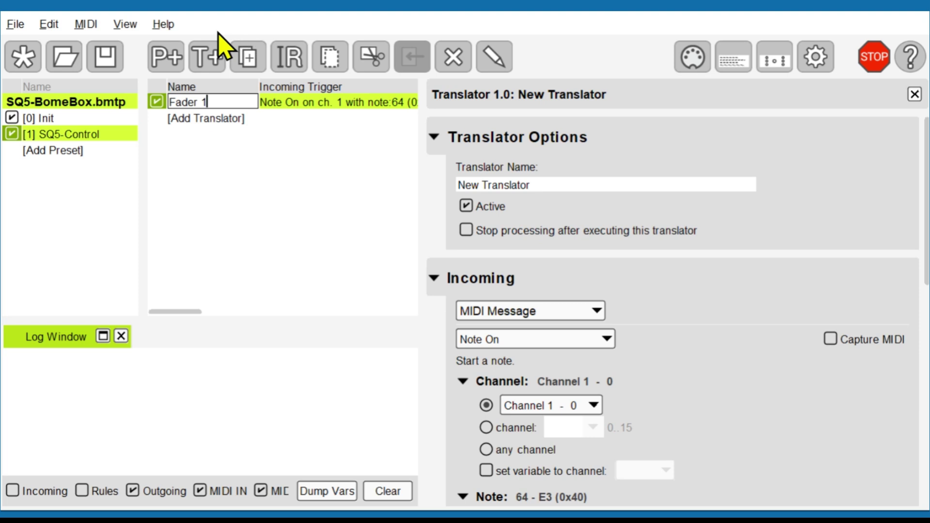
pyautogui.click(832, 340)
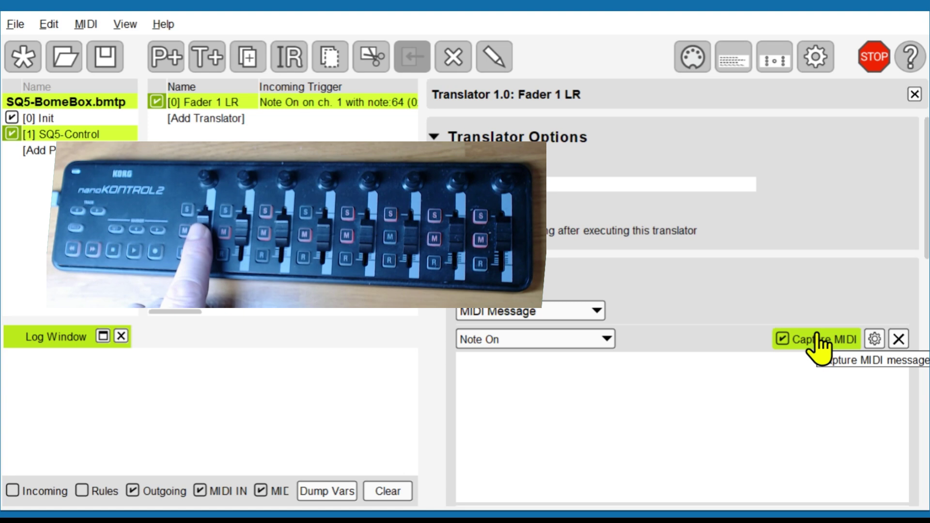
pyautogui.click(668, 359)
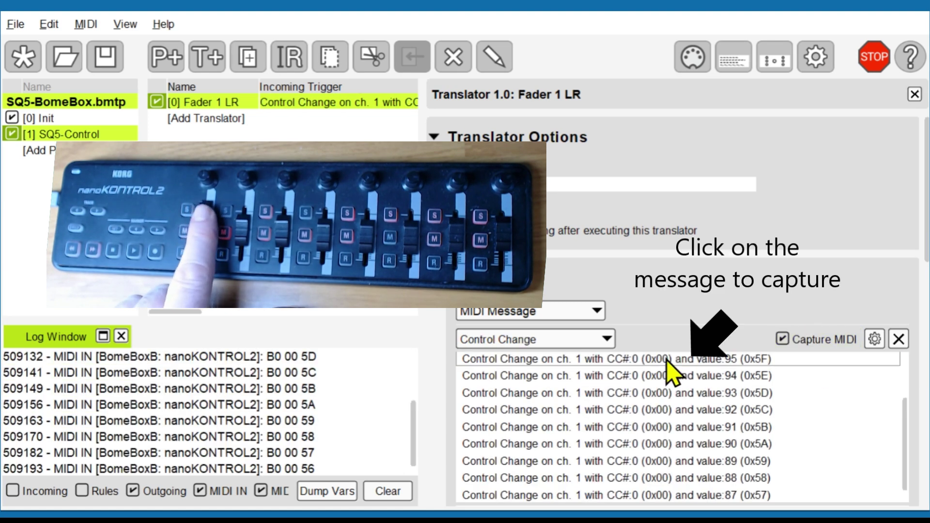
pyautogui.scroll(-10, 671, 374)
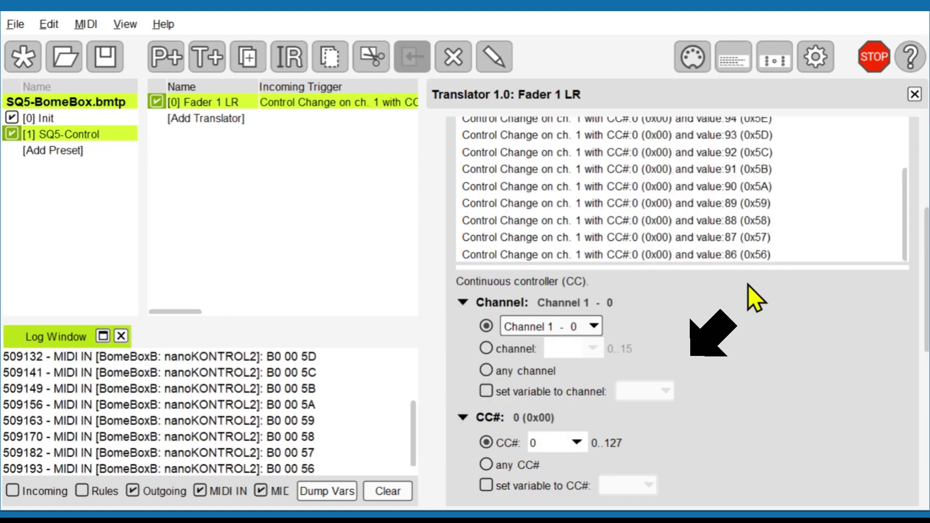
pyautogui.scroll(-1, 507, 393)
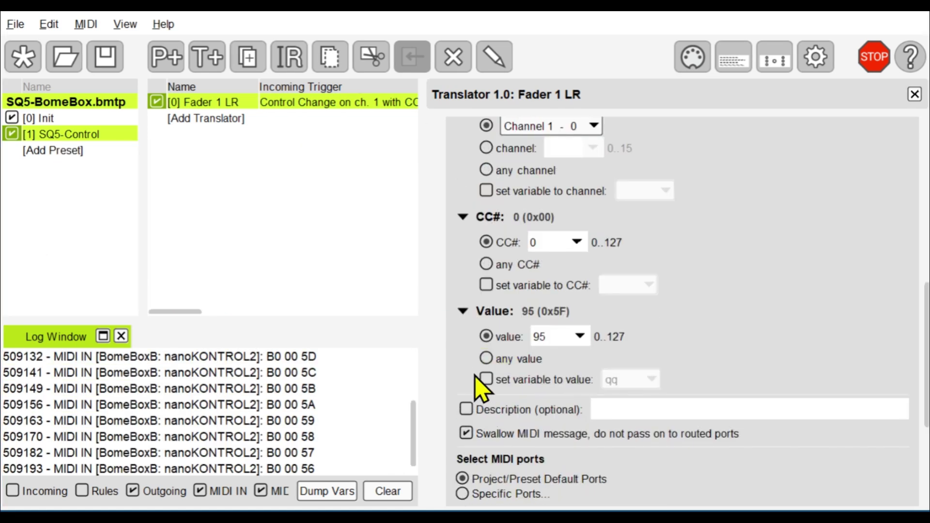
pyautogui.click(486, 358)
pyautogui.click(486, 379)
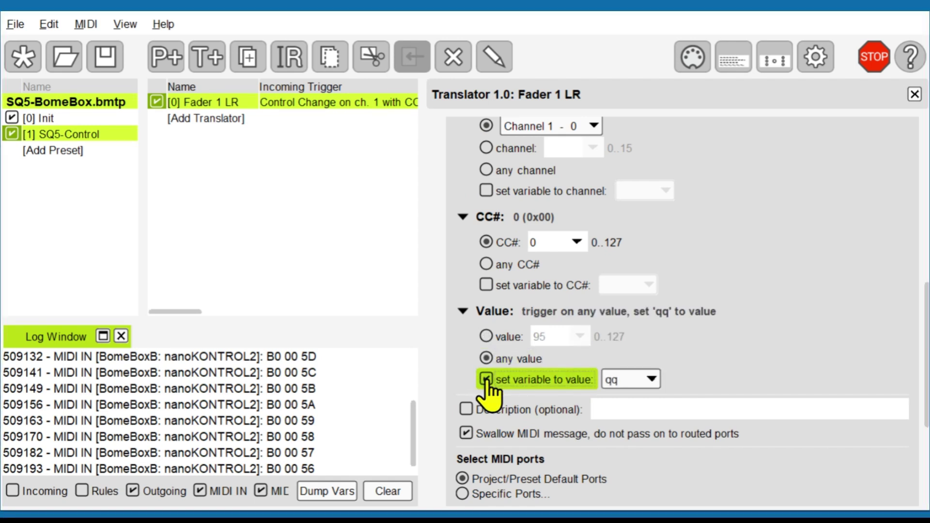
pyautogui.click(432, 334)
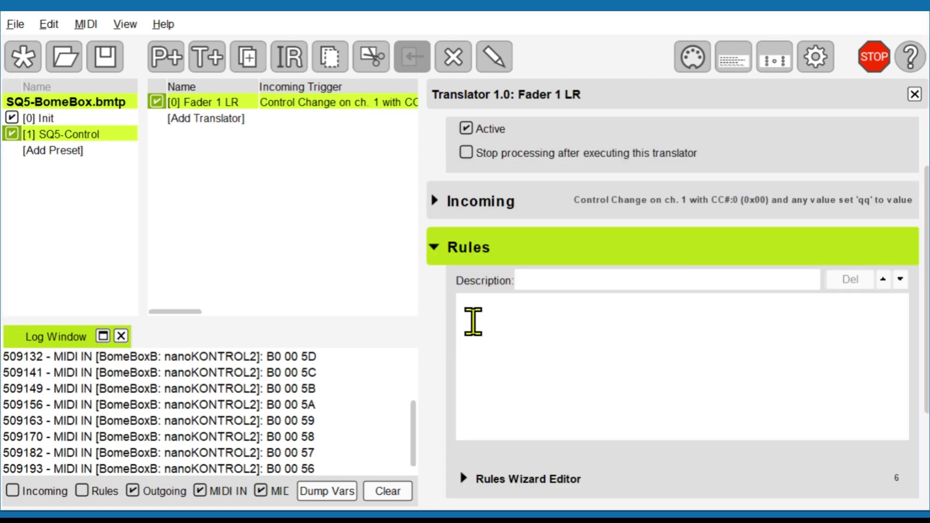
# - Paste the six-line rules code (tt=qq<<7, qq=qq|tt) into Fader 1 LR's Rules
pyautogui.click(473, 321)
pyautogui.write('// Since we are converting for 7 bit input to // 14 bit output. we duplicate the MSB from the LSB // get lsb and shift left to make msb tt=qq<<7 // OR new MSB with LSB to get final output value qq=qq|tt')
pyautogui.scroll(-1, 586, 198)
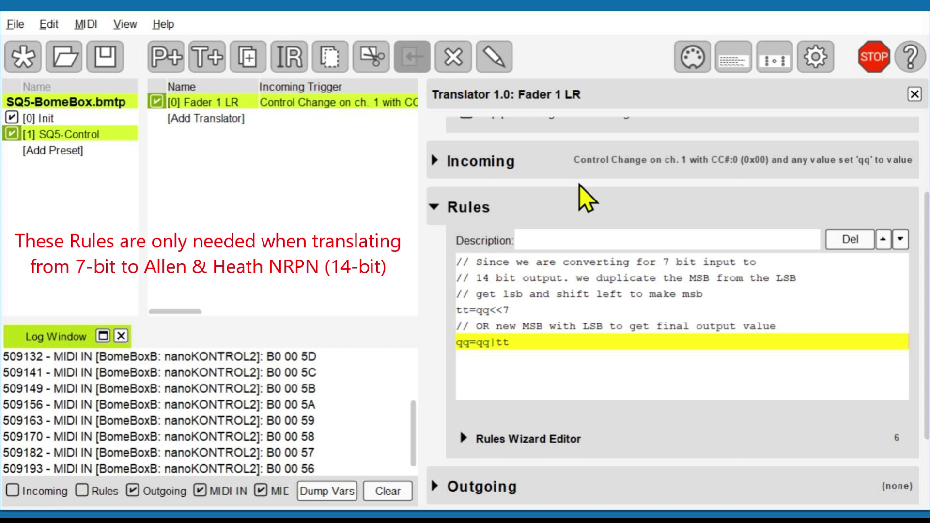
pyautogui.click(572, 339)
pyautogui.scroll(-3, 533, 349)
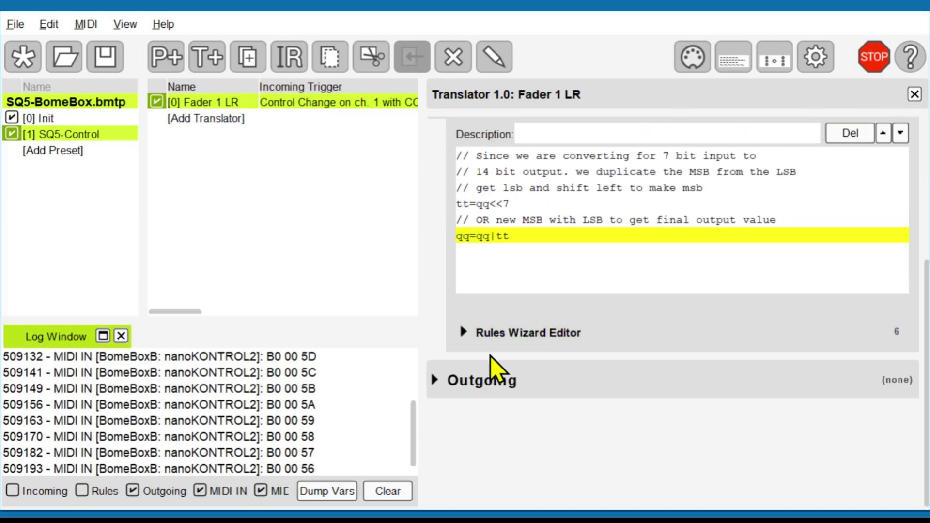
pyautogui.click(432, 392)
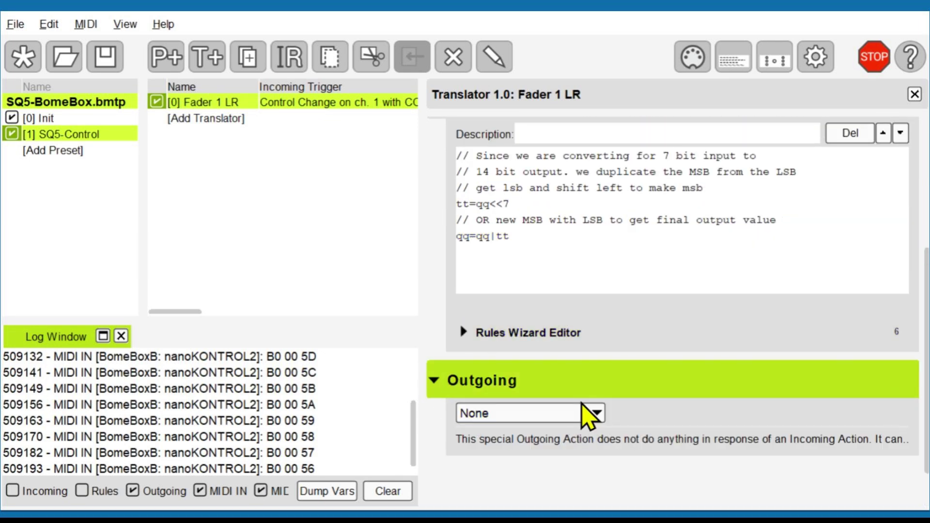
# - Set the outgoing MIDI message to NRPN 14-bit with parameter LSB 64 and value qq
pyautogui.click(589, 416)
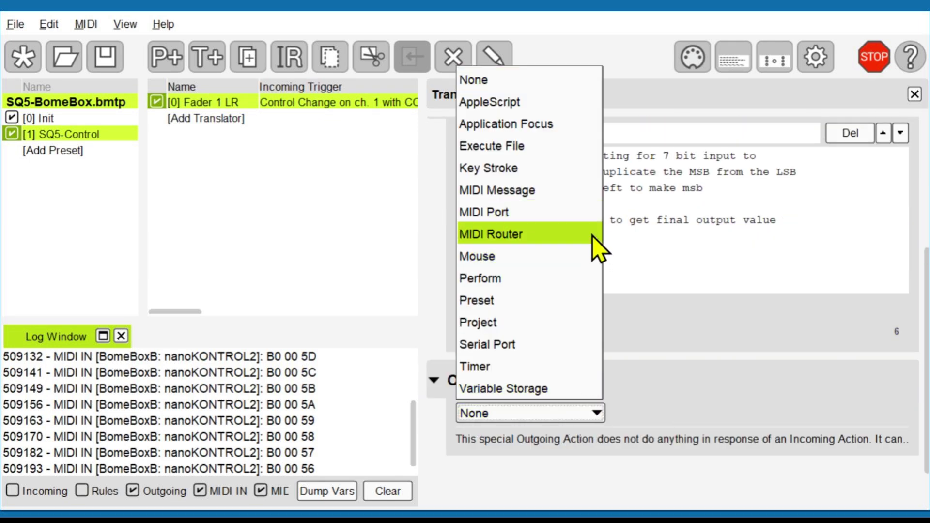
pyautogui.click(590, 196)
pyautogui.scroll(-1, 619, 222)
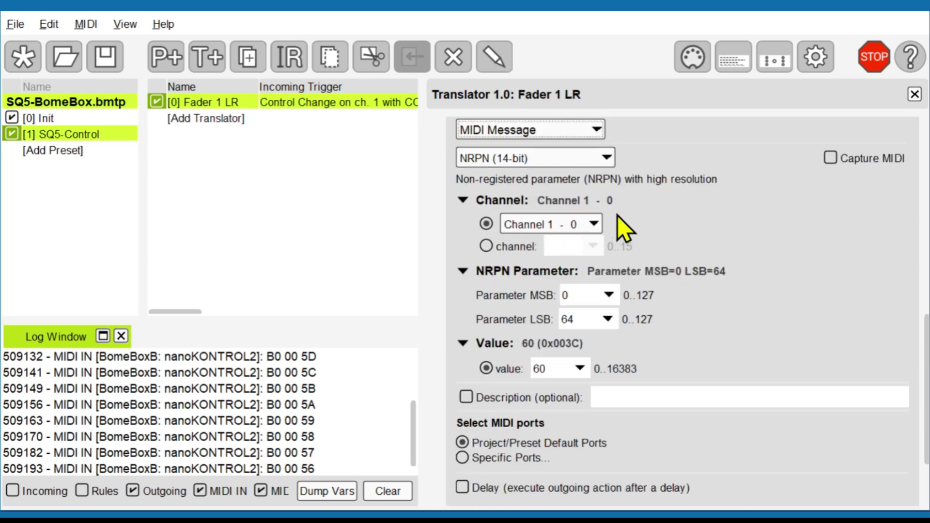
pyautogui.scroll(-1, 600, 177)
pyautogui.click(567, 279)
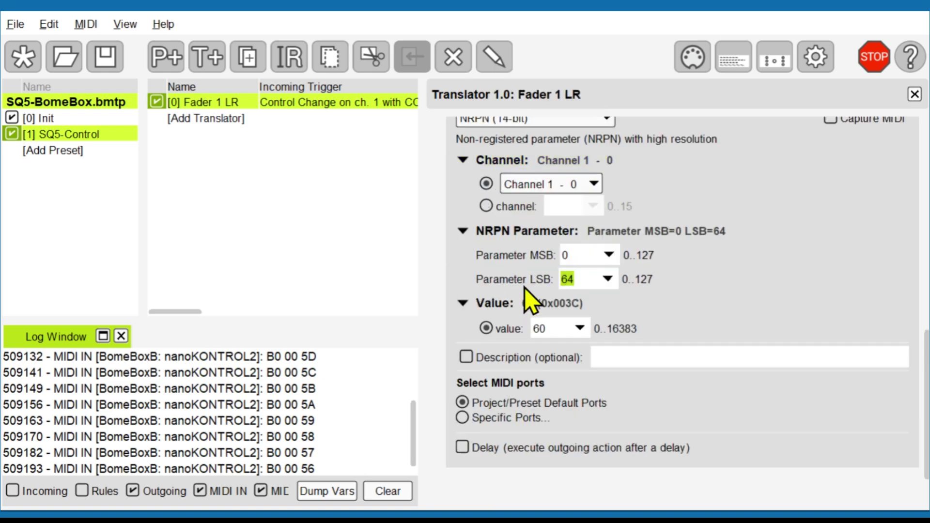
pyautogui.write('64')
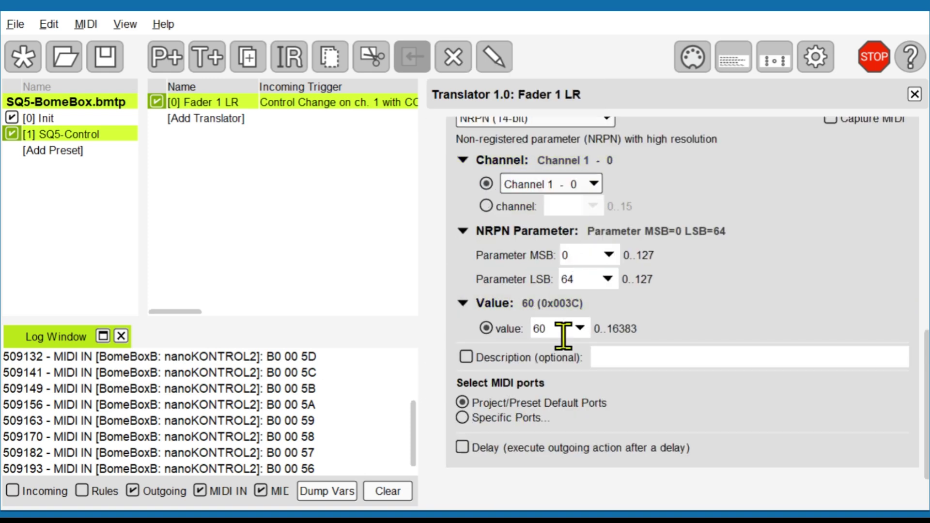
pyautogui.click(543, 329)
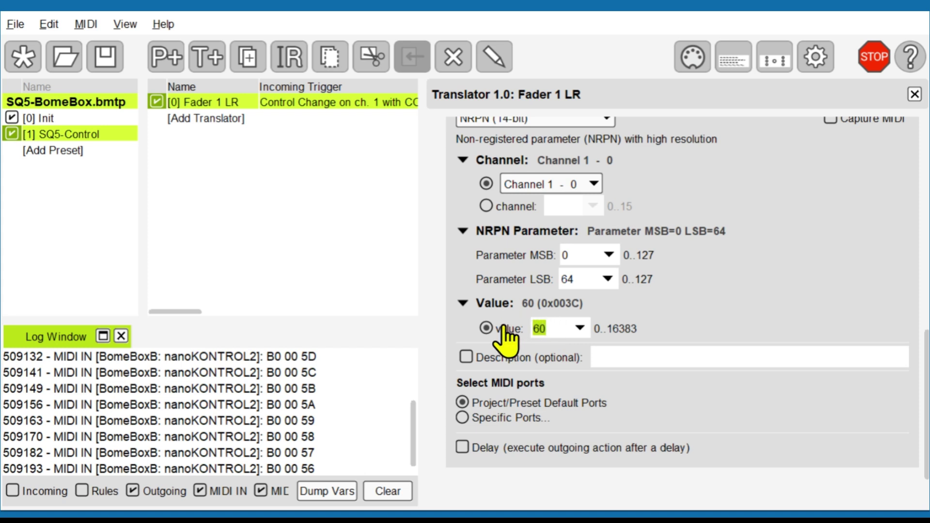
pyautogui.write('oq')
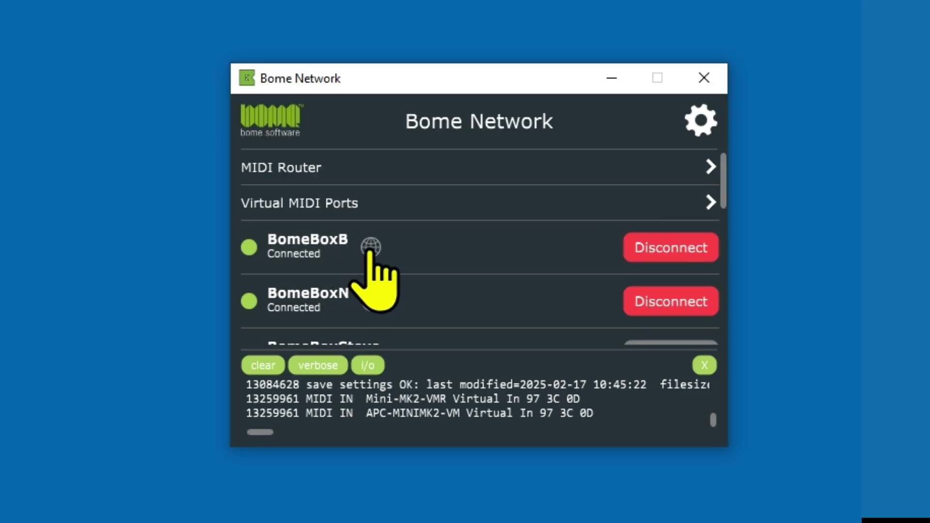
# - Open BomeBoxB's web configuration page via its globe icon in Bome Network
pyautogui.click(160, 82)
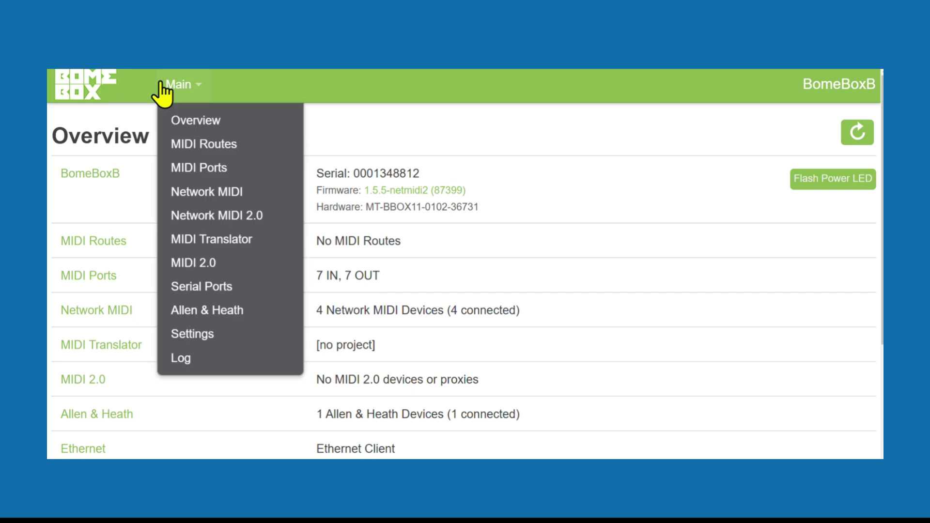
# - Upload SQ5-BomeBox.bmtp as BomeBoxB's MIDI Translator project
pyautogui.click(254, 237)
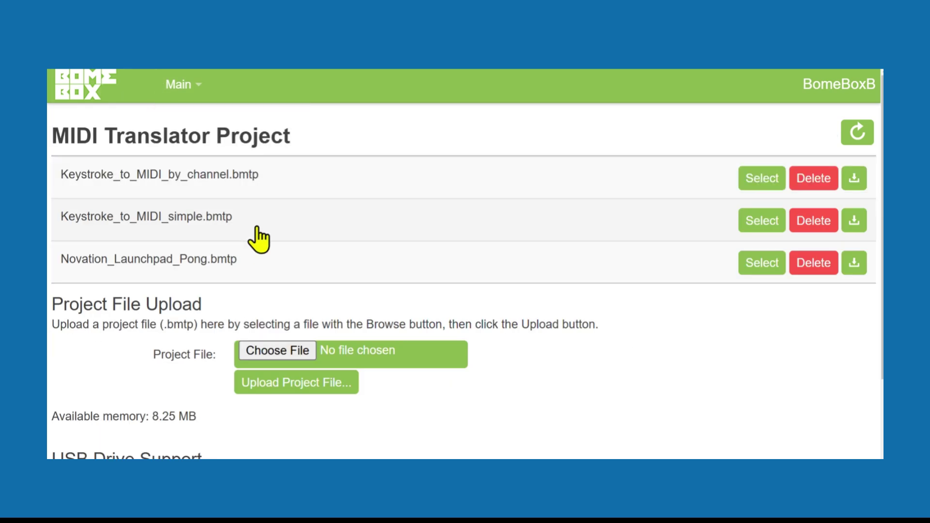
pyautogui.click(299, 350)
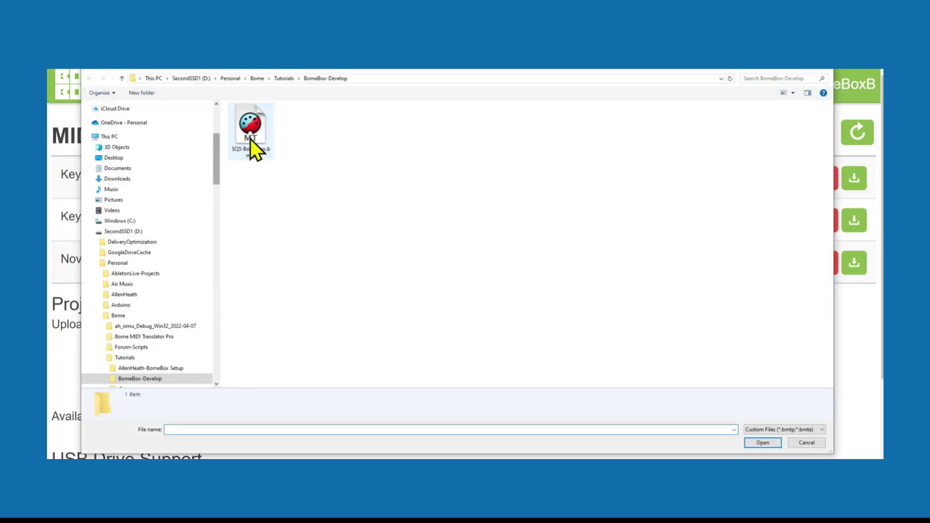
pyautogui.click(251, 137)
pyautogui.click(758, 442)
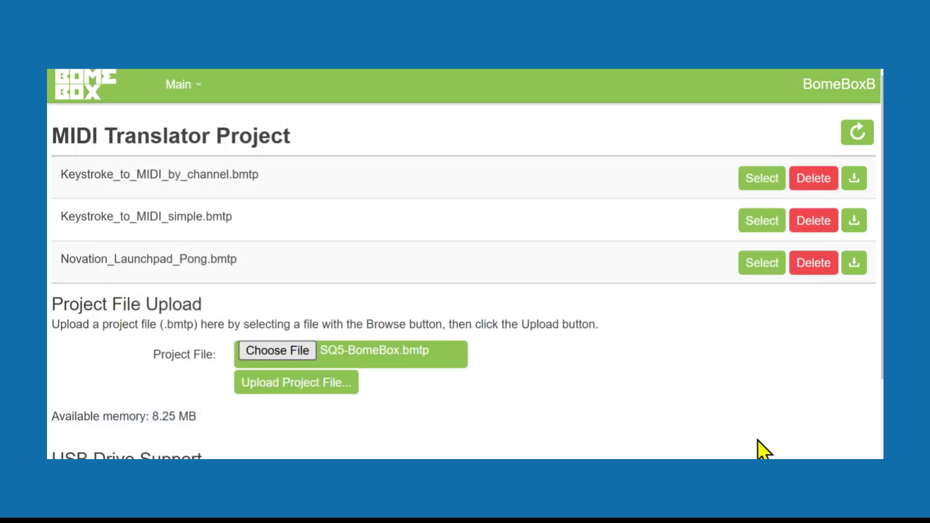
pyautogui.click(320, 382)
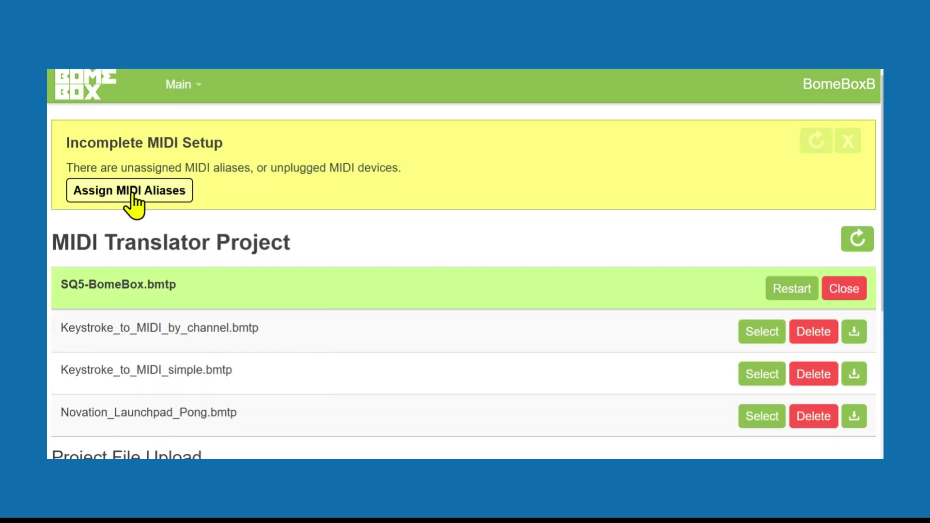
# - Assign the My Controller input alias to nanoKONTROL2 and save the MIDI port assignments
pyautogui.click(131, 193)
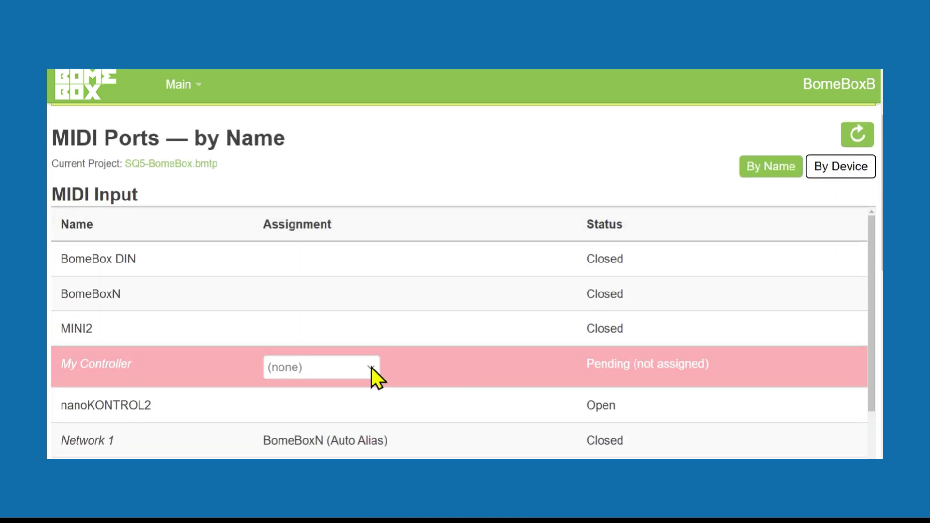
pyautogui.click(371, 367)
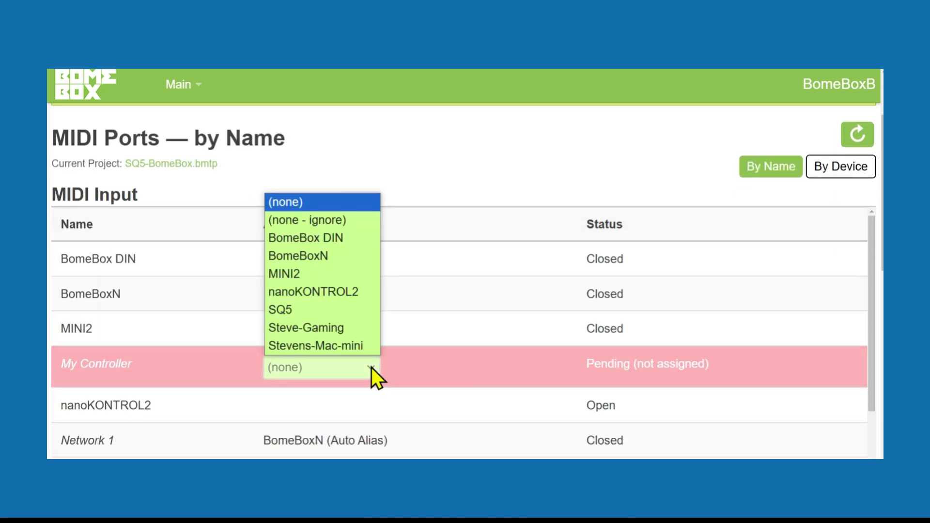
pyautogui.click(342, 300)
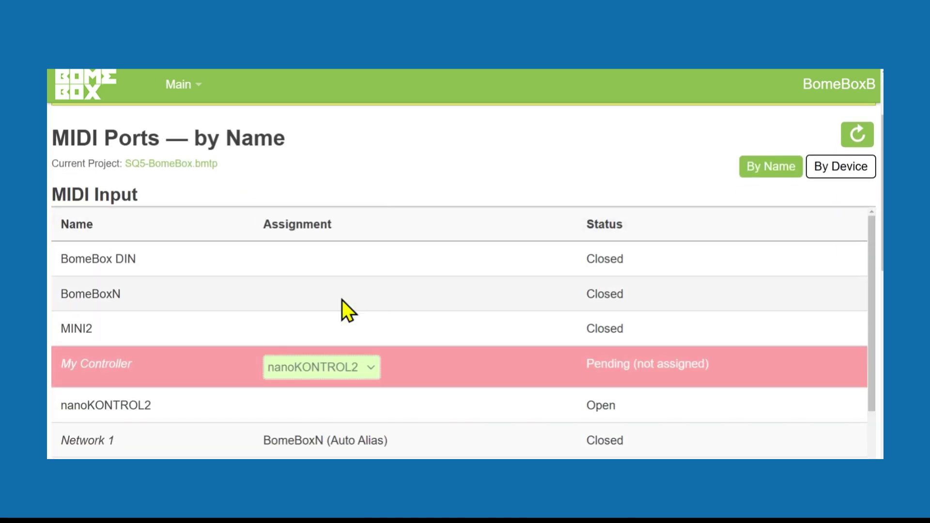
pyautogui.scroll(-3, 678, 310)
pyautogui.scroll(-10, 668, 304)
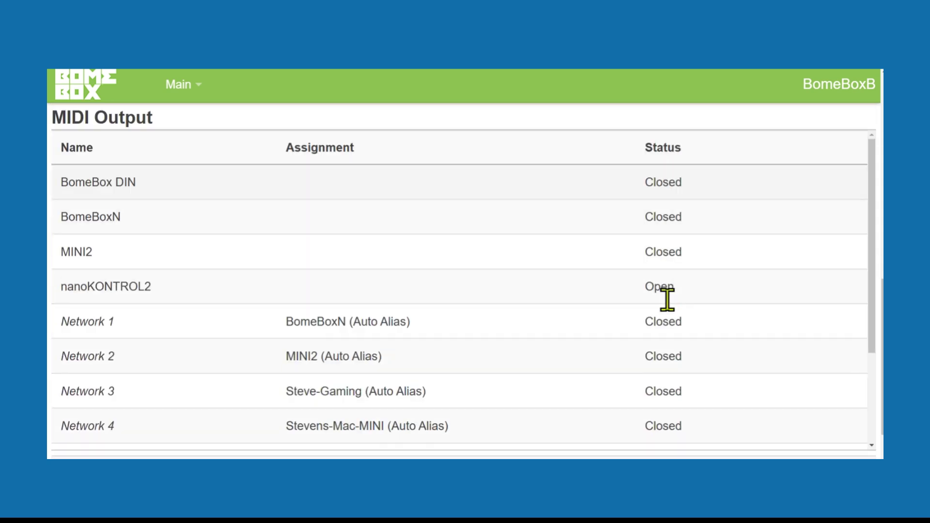
pyautogui.click(827, 400)
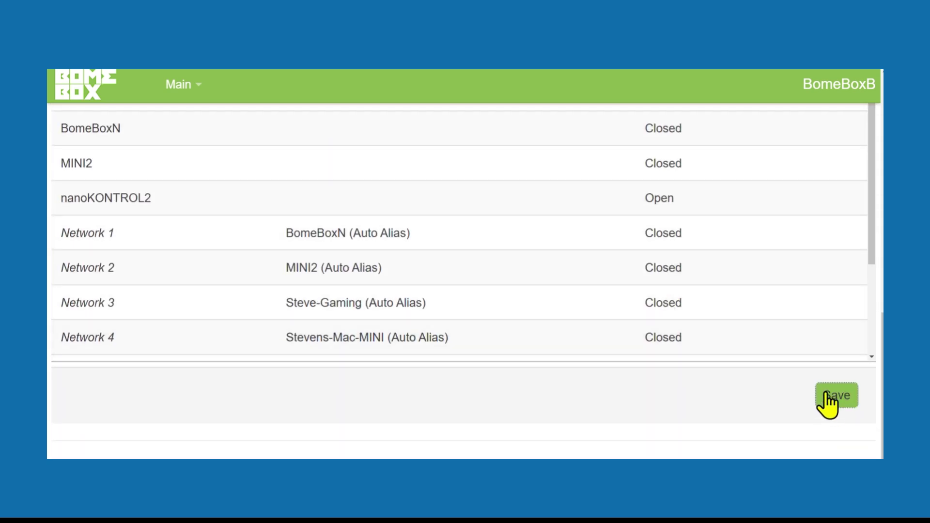